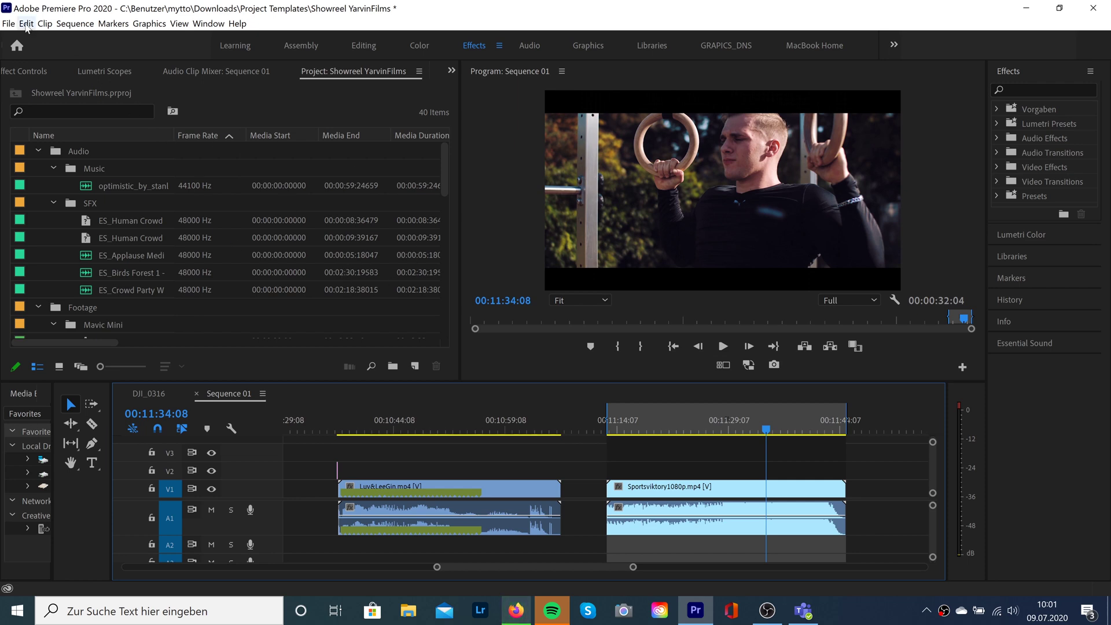
# Open the Keyboard Shortcuts dialog from the Edit menu
pyautogui.click(27, 24)
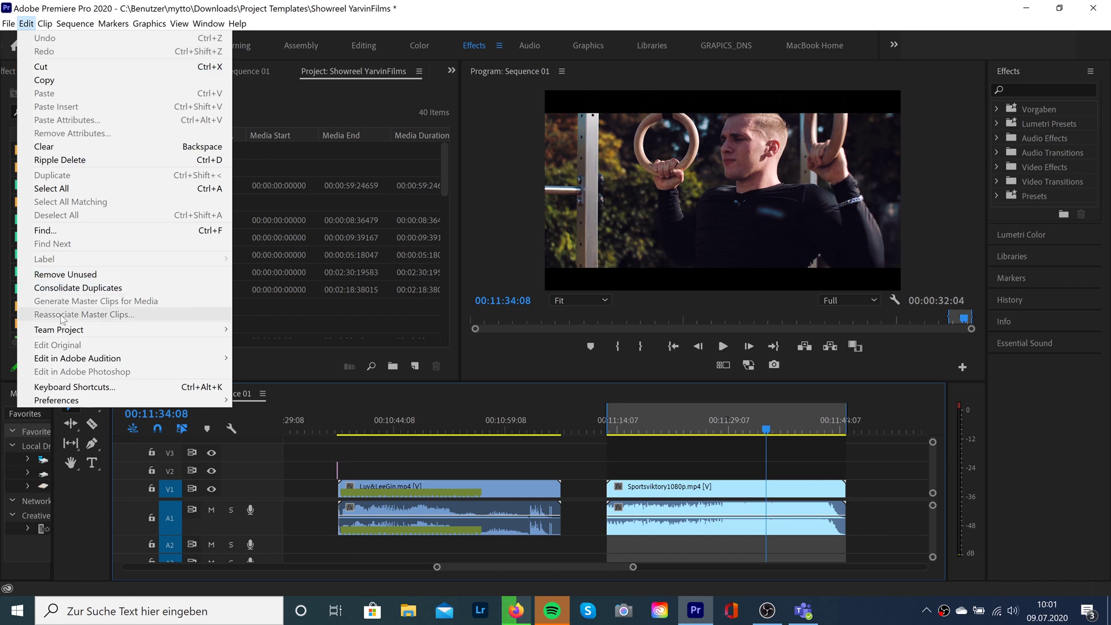
pyautogui.click(63, 387)
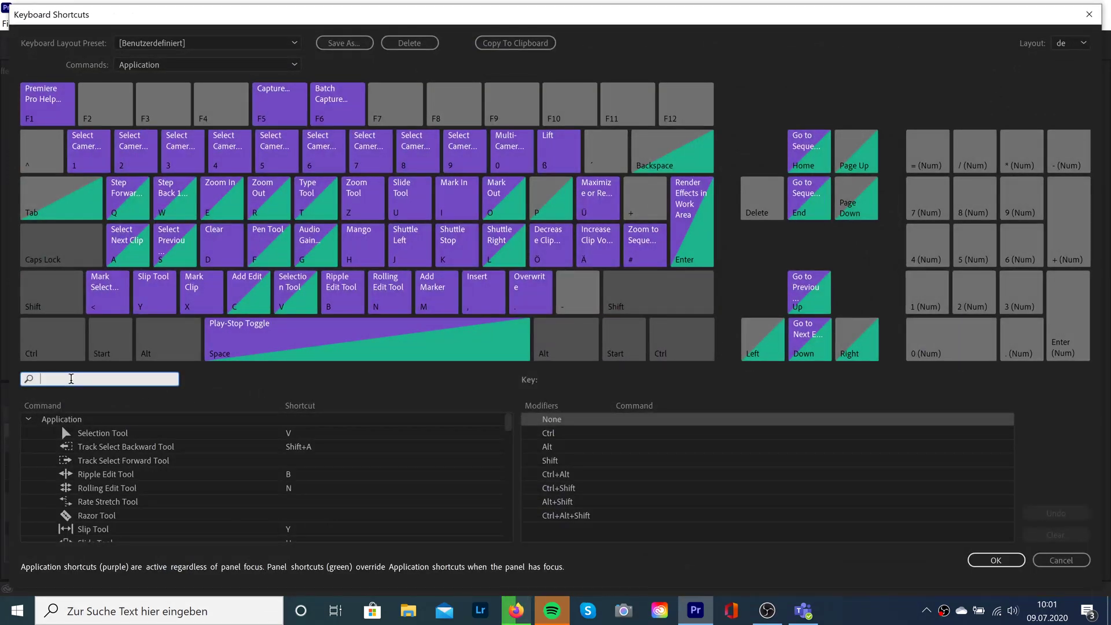
pyautogui.write('full sc')
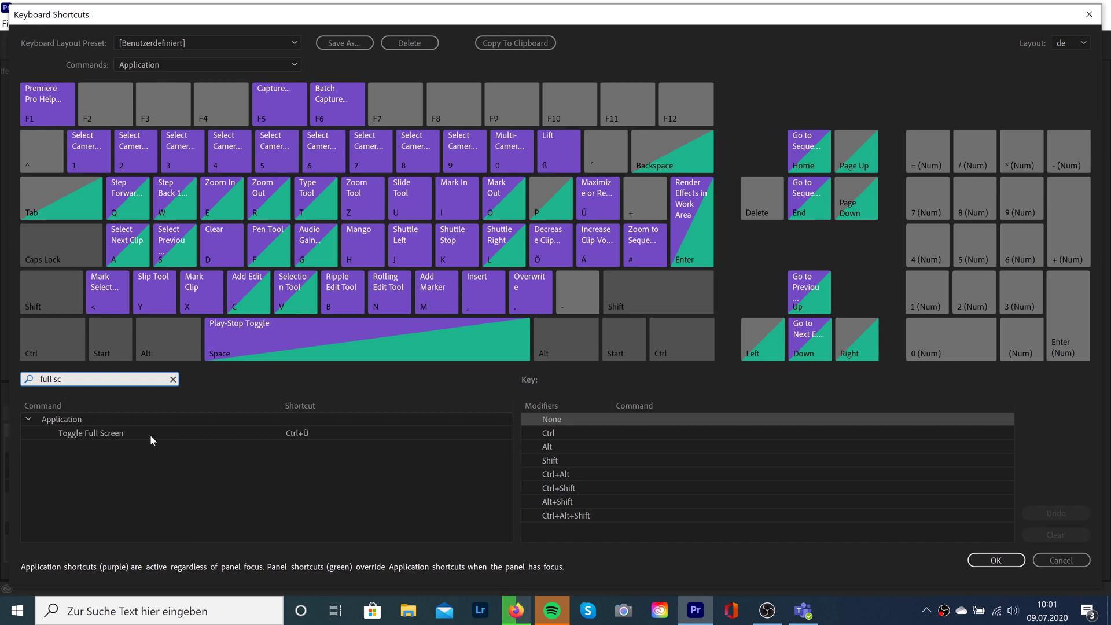
# Edit Toggle Full Screen's Ctrl+Ü shortcut and preview existing Ctrl combinations
pyautogui.click(297, 433)
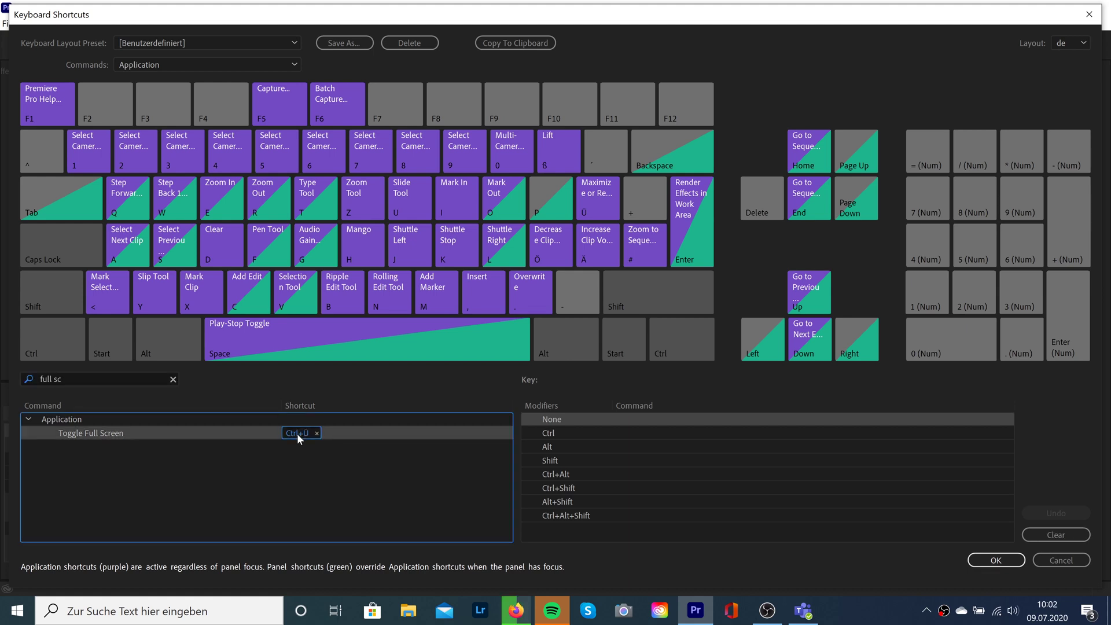
pyautogui.press('ctrl')
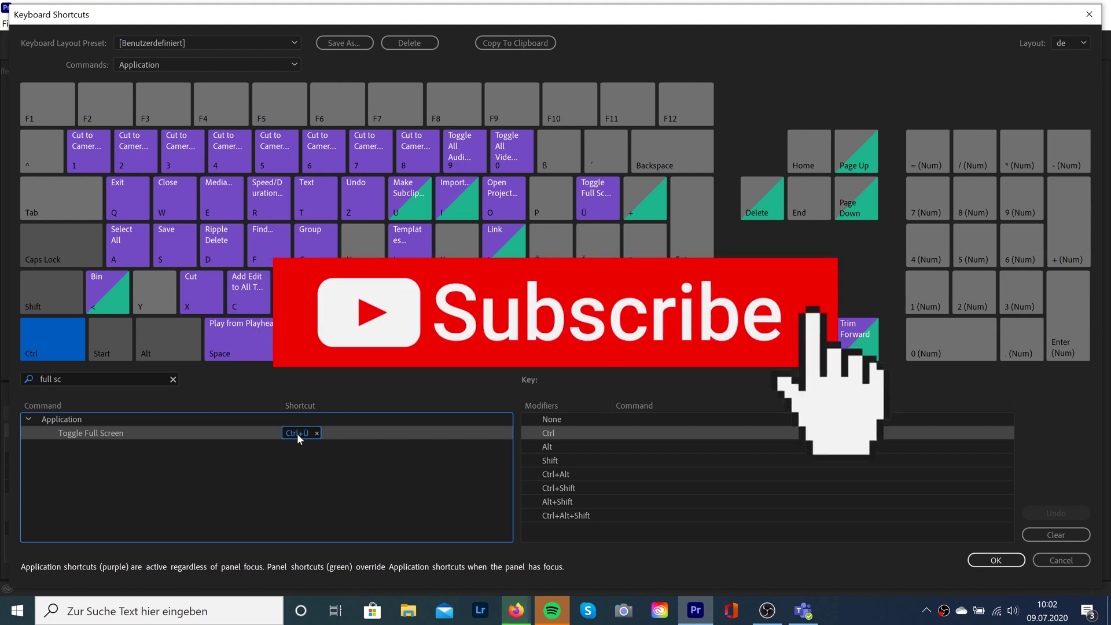